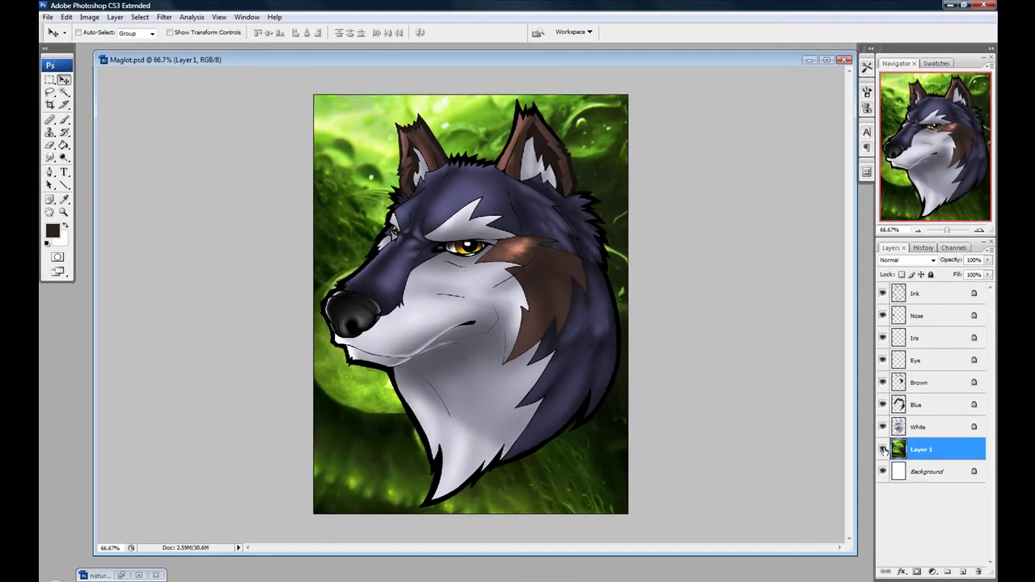
Step: Hide and delete the green textured Layer 1, leaving the wolf on plain white
left_click(882, 449)
left_click_drag(937, 455, 978, 571)
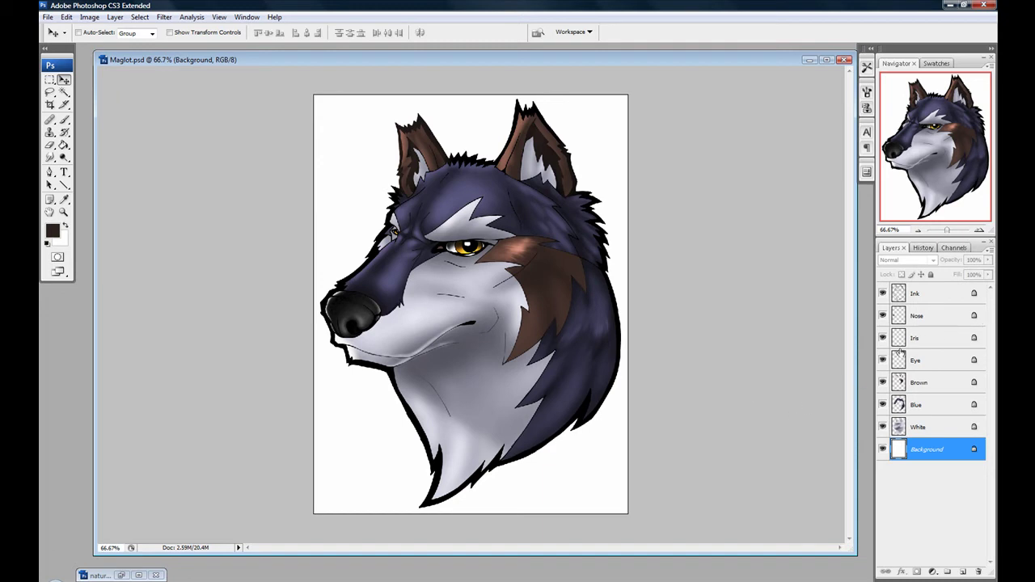
left_click(882, 316)
left_click(882, 317)
left_click(882, 338)
left_click(882, 359)
left_click(882, 359)
left_click(882, 382)
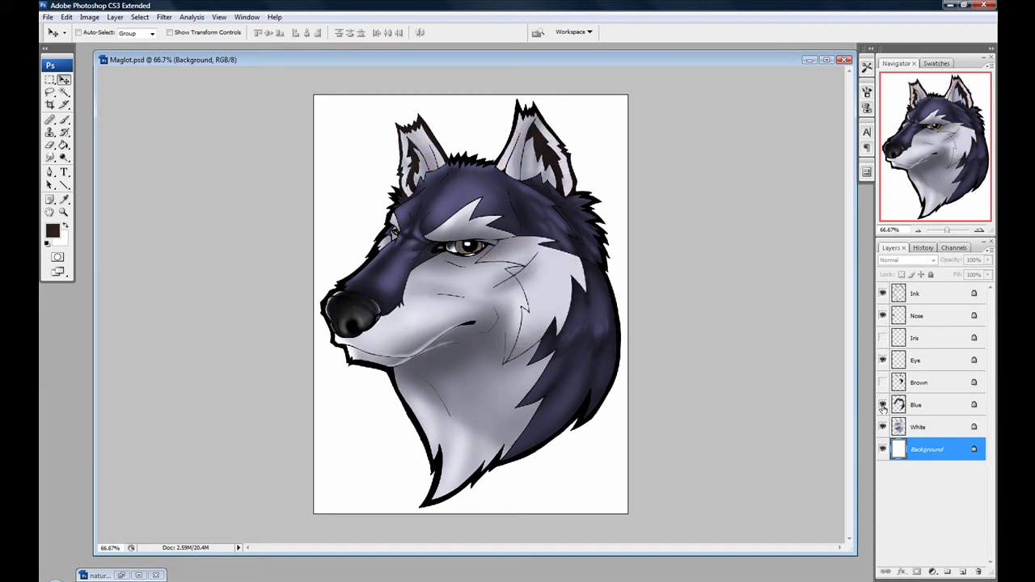
left_click(882, 404)
left_click(881, 404)
left_click(882, 404)
left_click(881, 405)
left_click(882, 382)
left_click(882, 338)
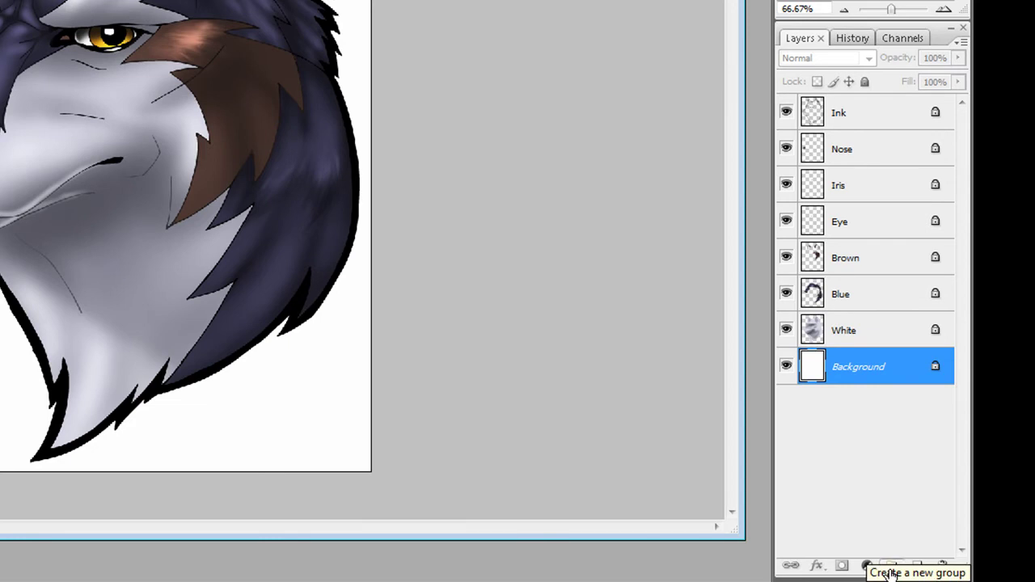
Step: Add Group 1 above Background and drag the White layer into it beneath Blue
left_click(890, 568)
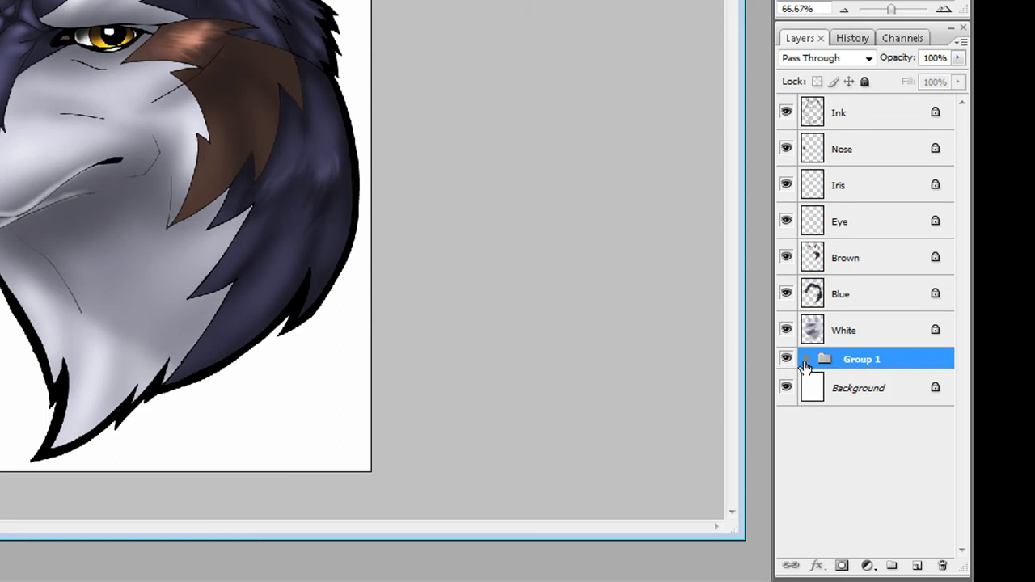
left_click(853, 338)
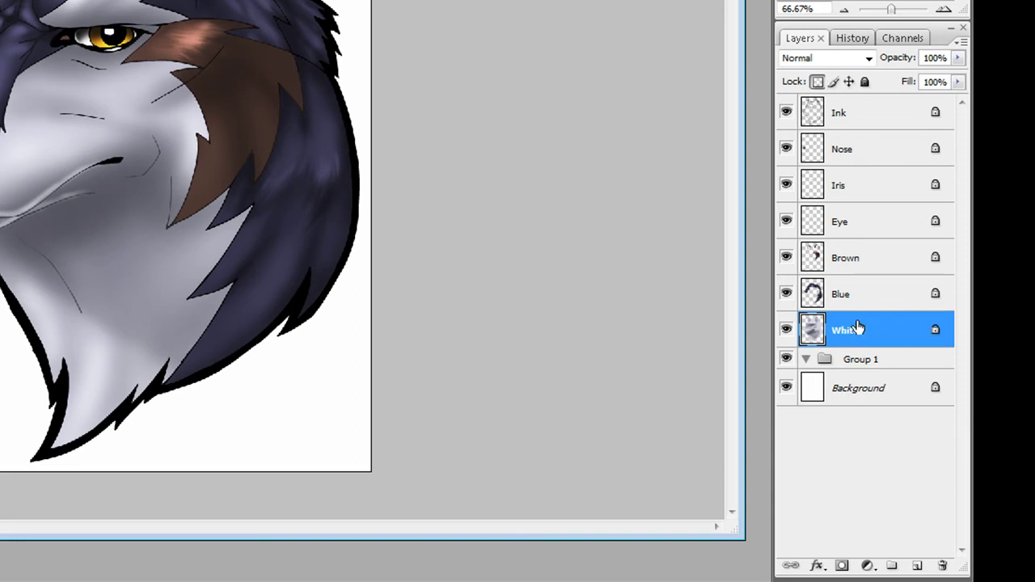
left_click_drag(891, 334, 890, 366)
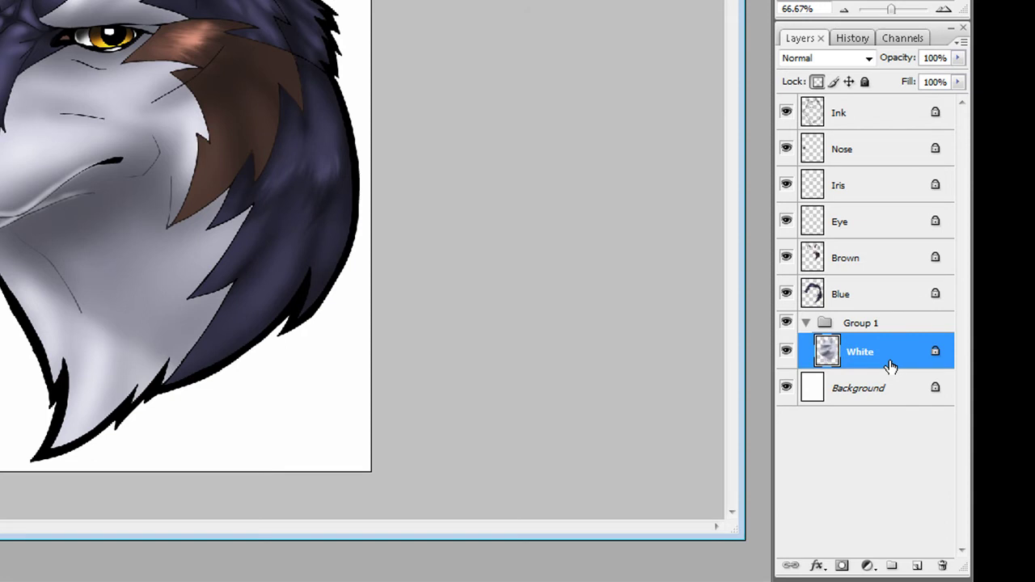
left_click(869, 296)
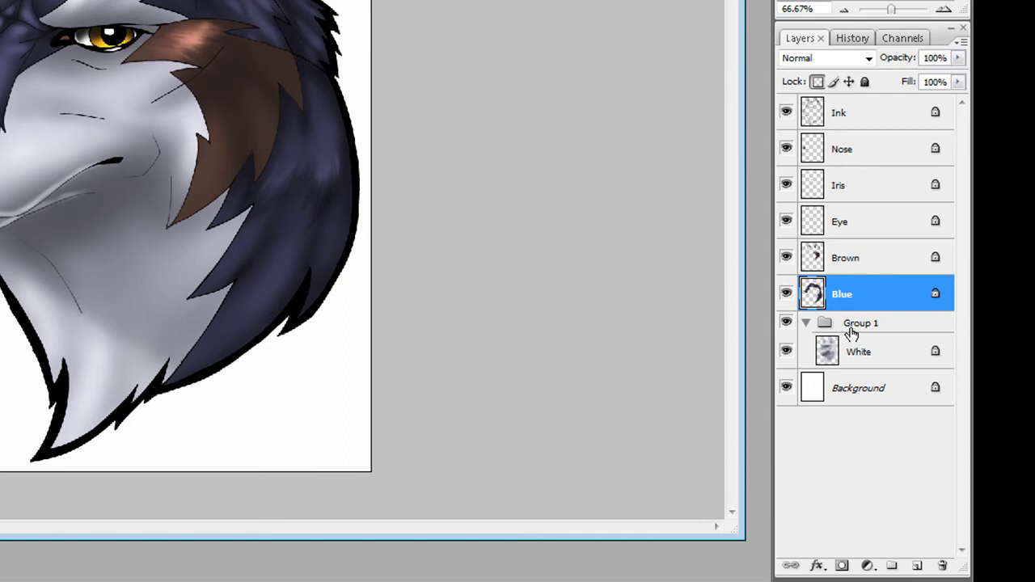
Step: Move Ink through Blue into Group 1 and put White back at the bottom
left_click(879, 114, "shift")
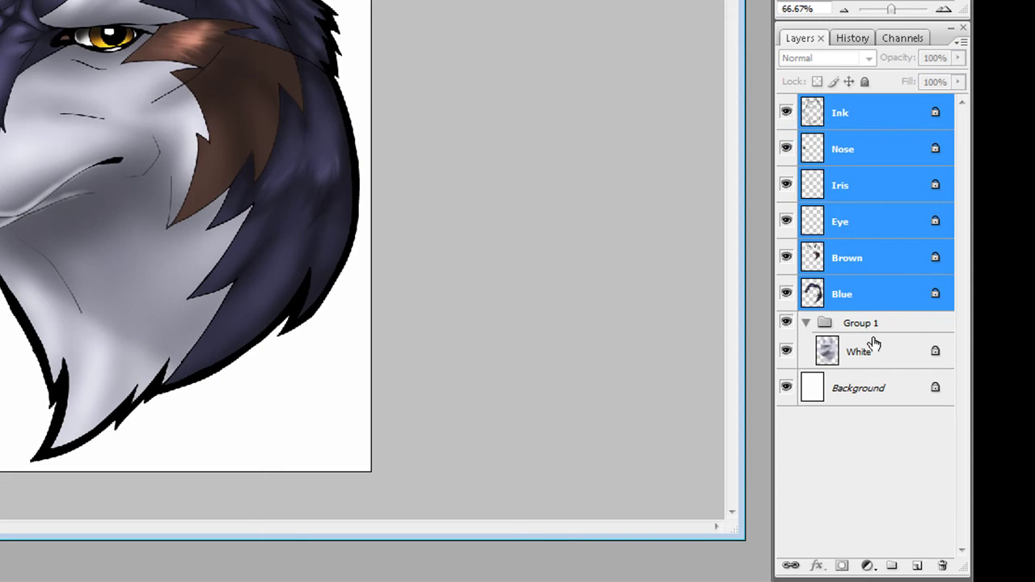
mouse_move(874, 301)
left_mouse_down()
mouse_move(881, 283)
mouse_move(878, 334)
left_mouse_up()
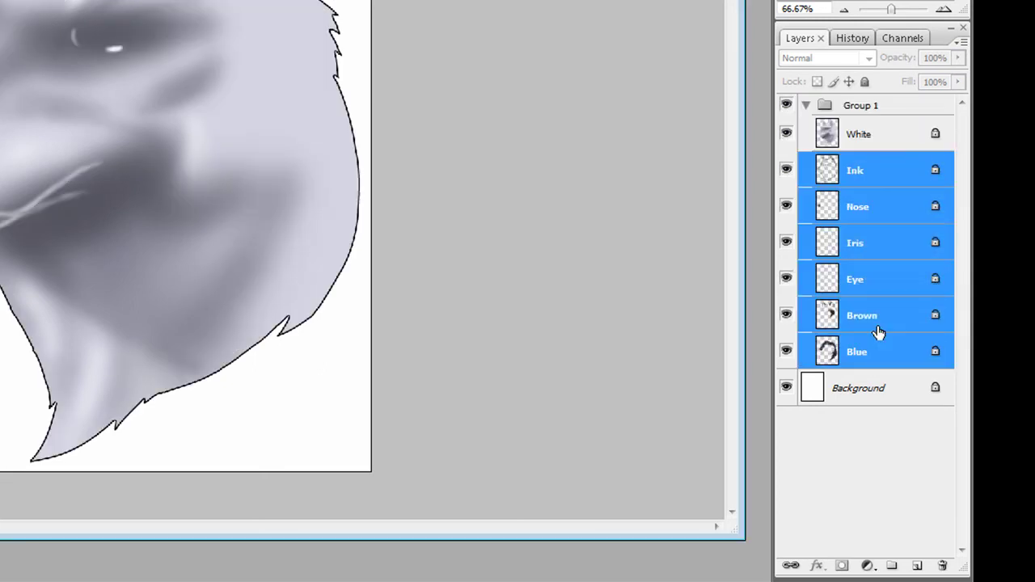
left_click(876, 137)
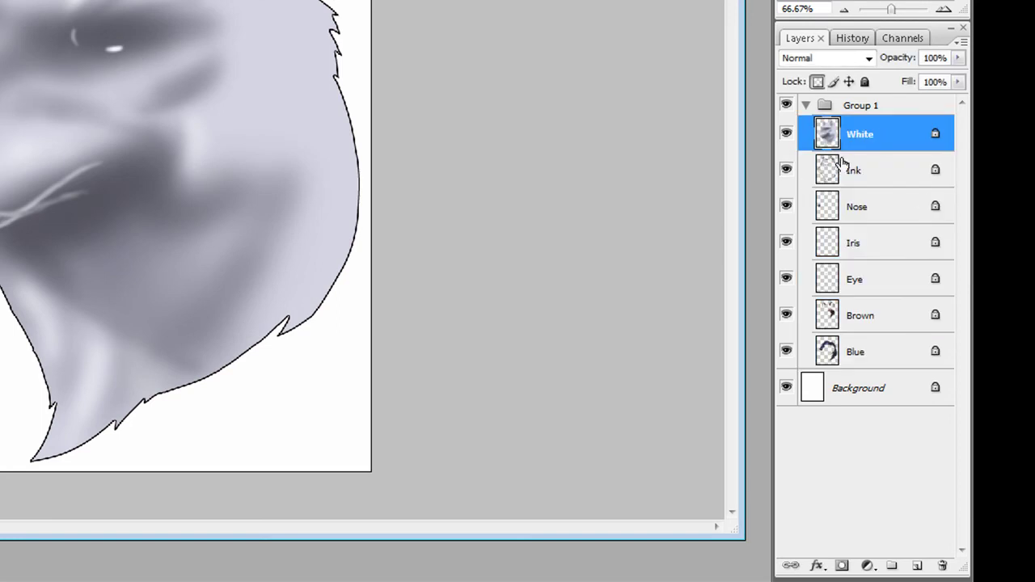
left_click_drag(881, 138, 873, 367)
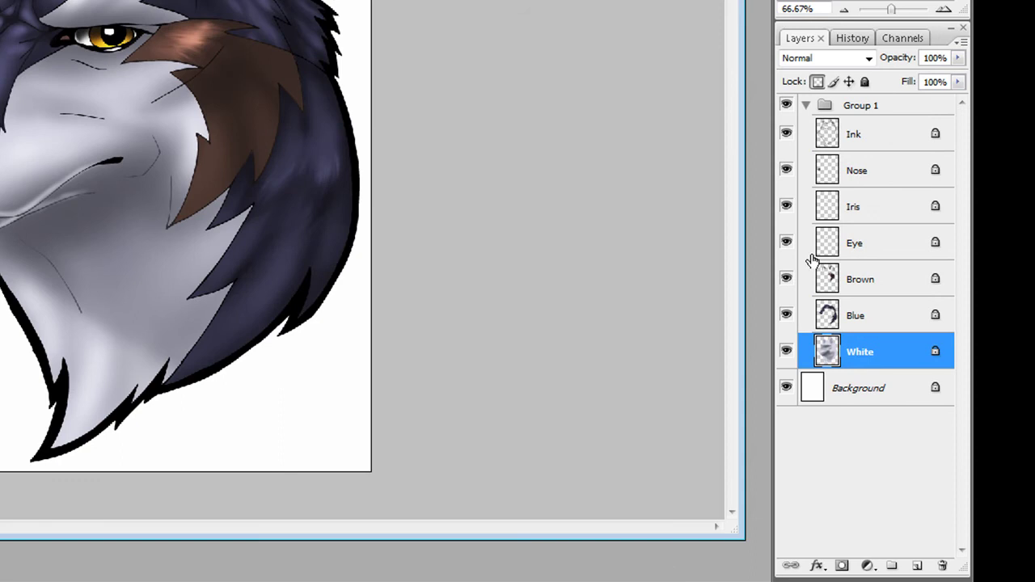
Step: Collapse Group 1 in the Layers panel
left_click(882, 108)
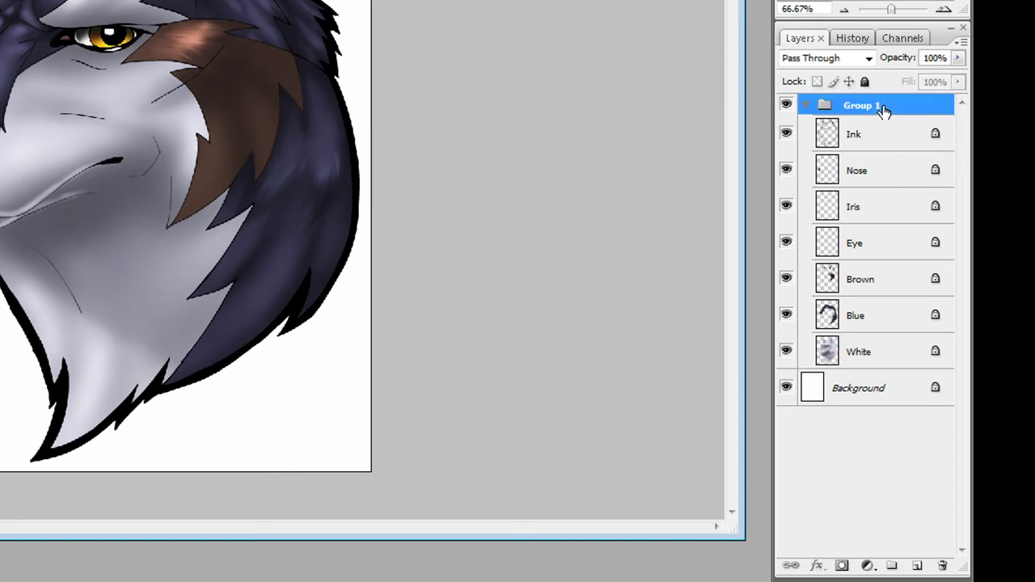
left_click(806, 106)
left_click(806, 106)
left_click(804, 107)
left_click(804, 107)
left_click(805, 107)
left_click(804, 107)
left_click(804, 107)
left_click(804, 107)
Step: Rename the wolf layer group from Group 1 to 'Maglot'
left_click(804, 107)
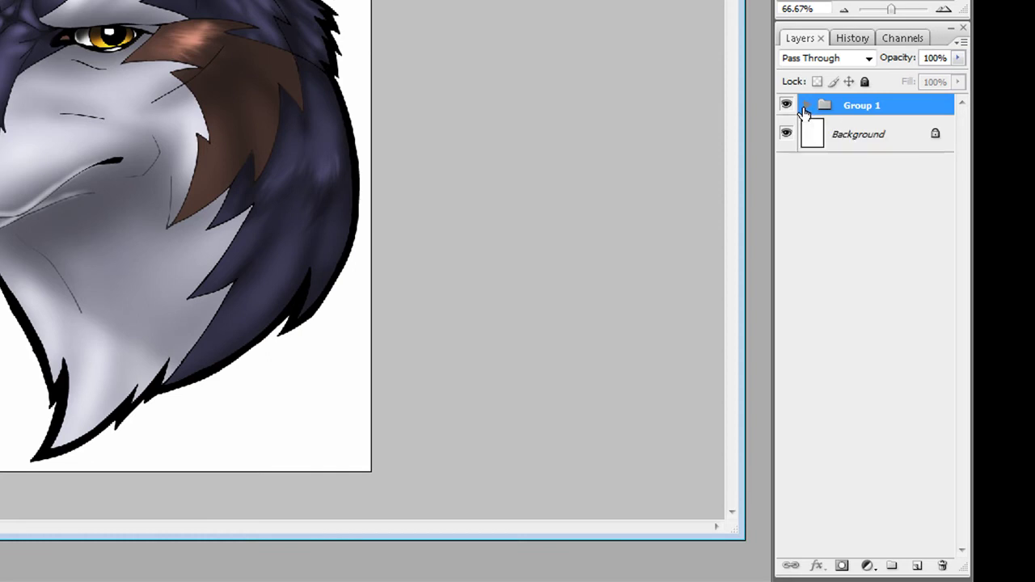
left_click(896, 142)
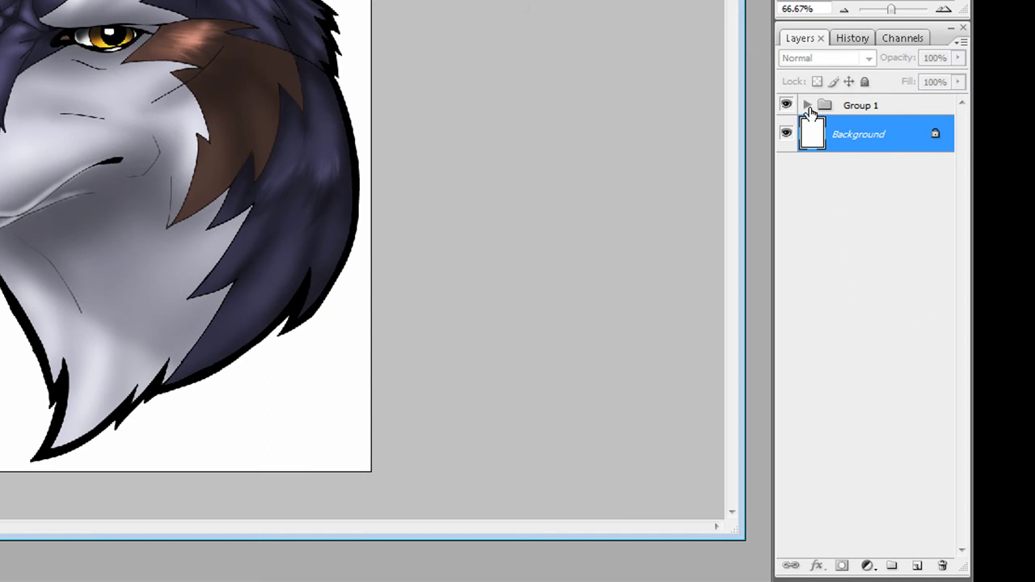
left_click(890, 106)
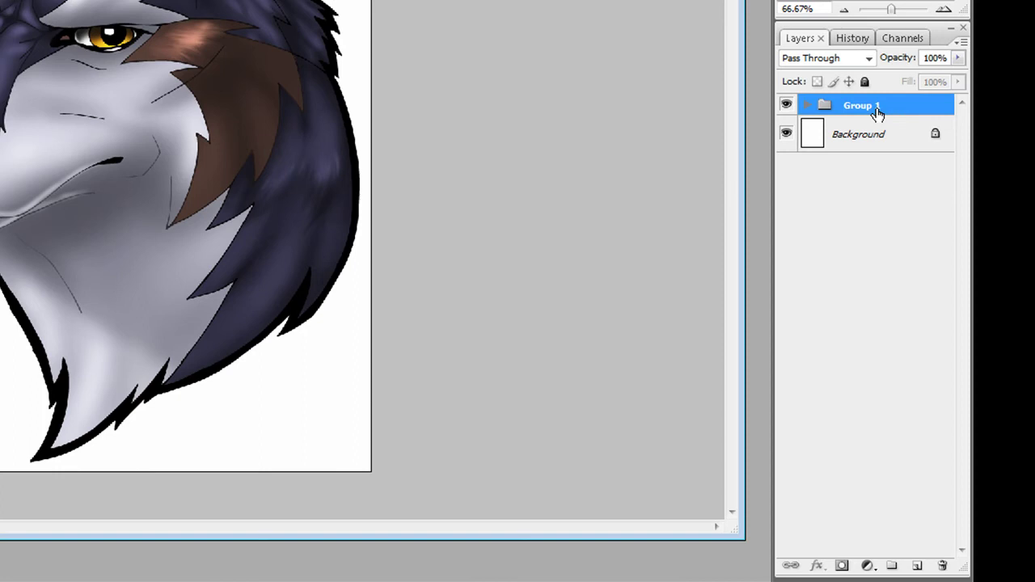
double_click(859, 106)
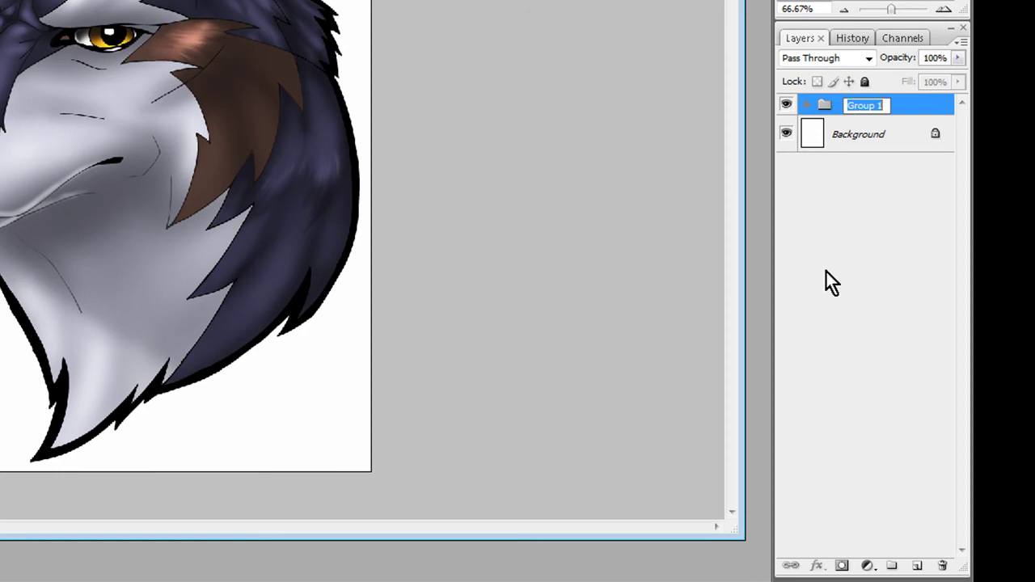
type("Maglot")
key("Return")
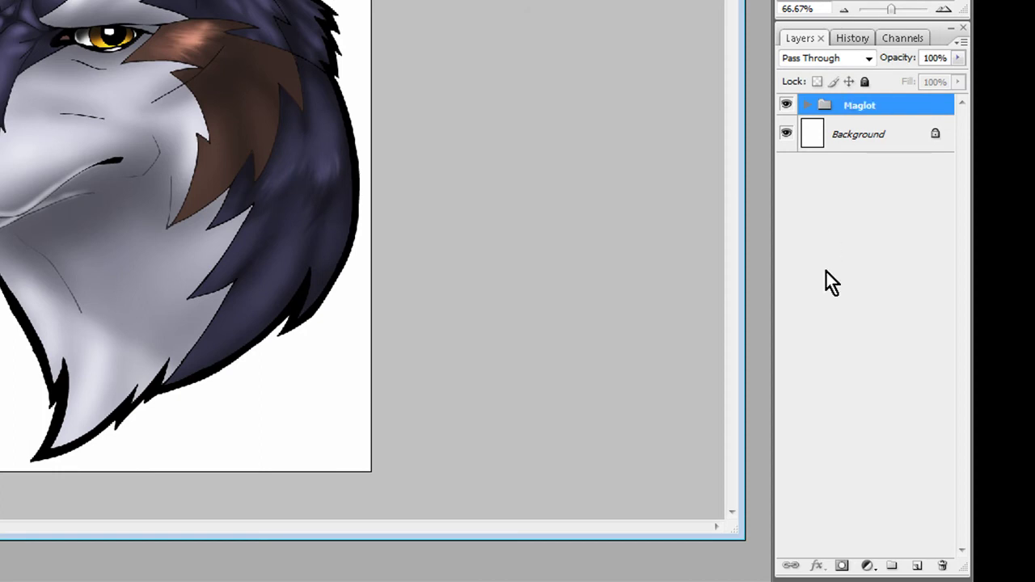
Step: Set the Maglot group's label colour to Orange in Group Properties
right_click(897, 107)
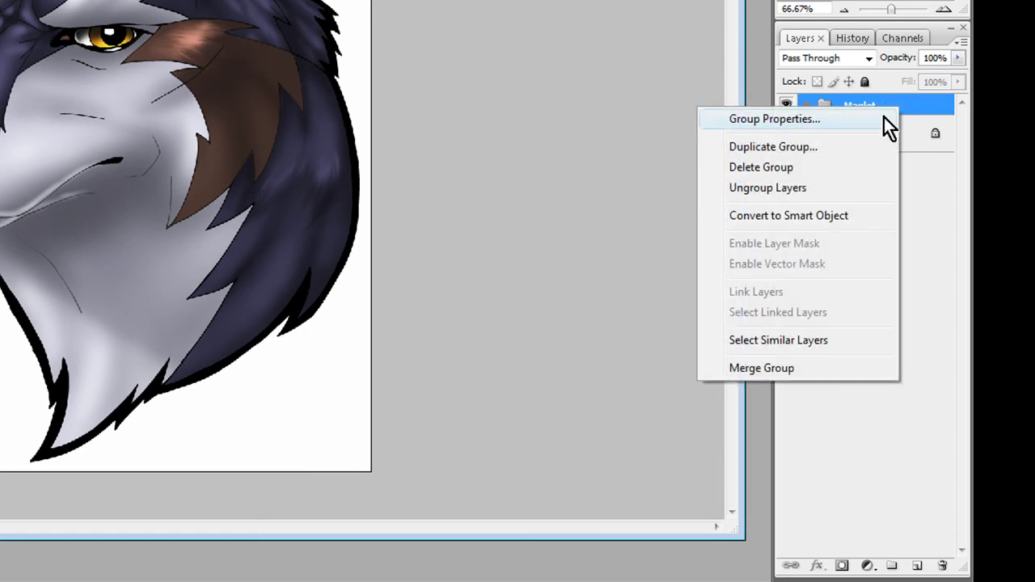
left_click(883, 119)
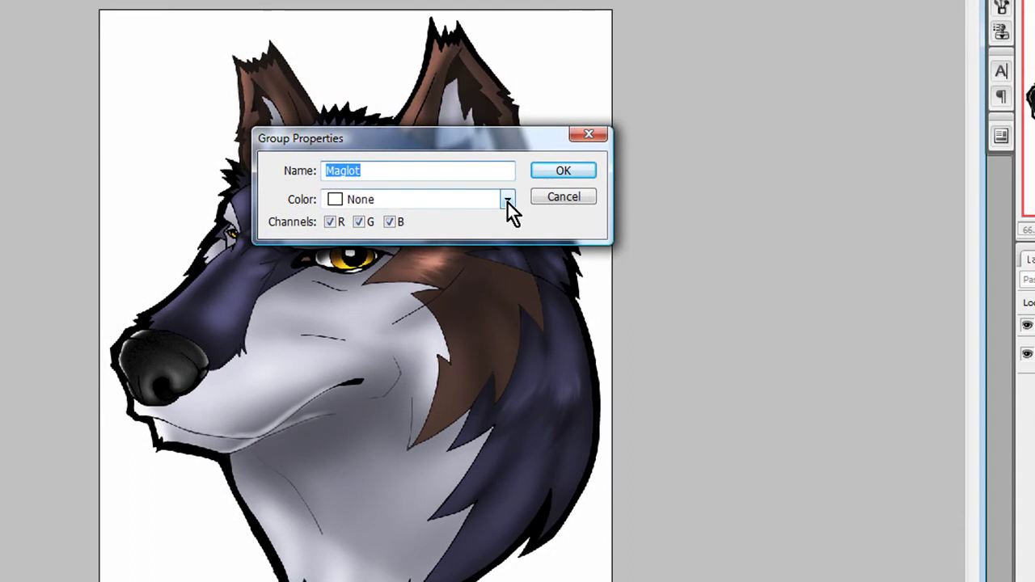
left_click(507, 203)
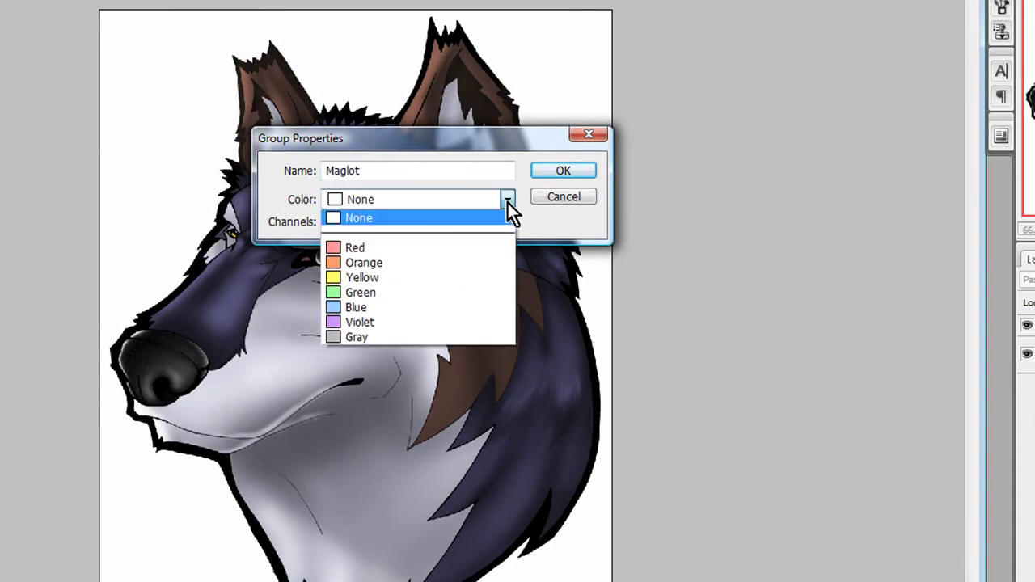
left_click(412, 262)
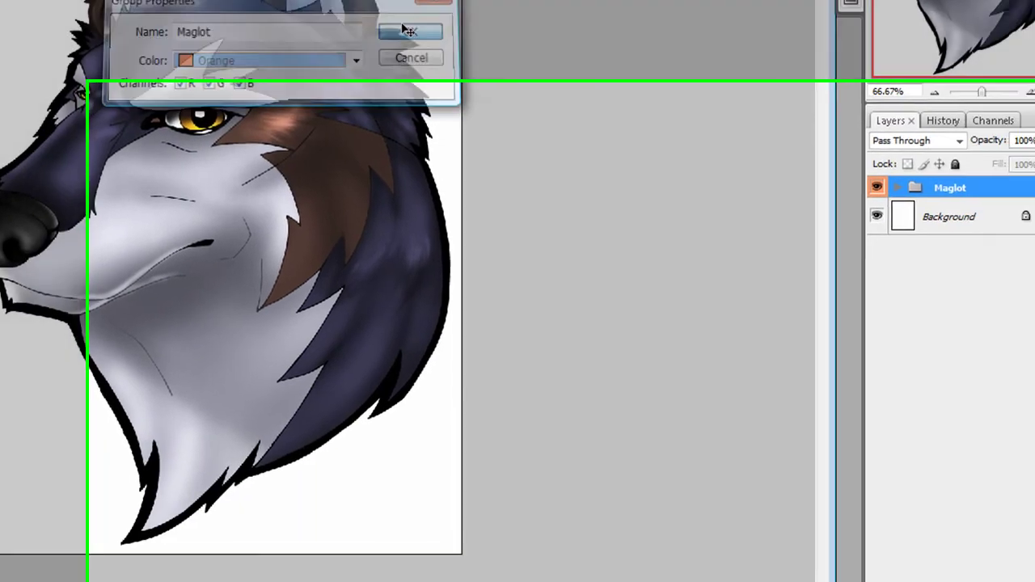
left_click(558, 172)
left_click(806, 104)
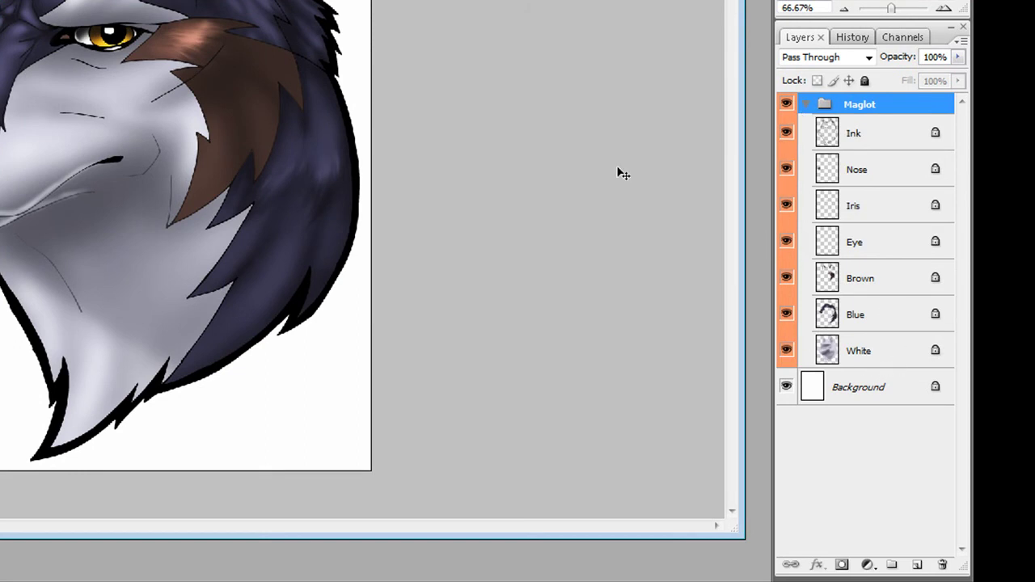
Step: Create a new group above the Background layer, named Background and tagged green
left_click(845, 234)
left_click(804, 105)
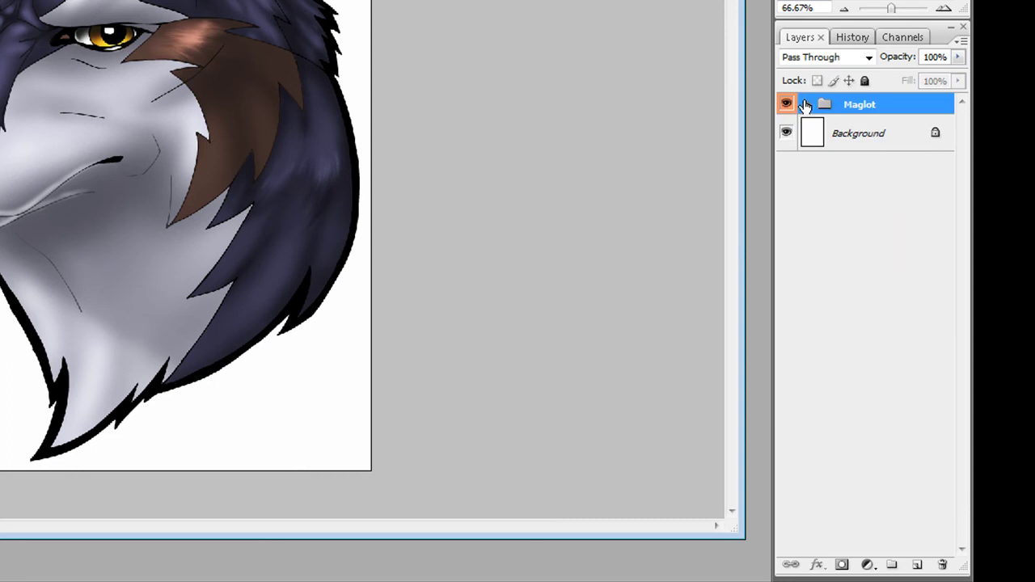
left_click(911, 151)
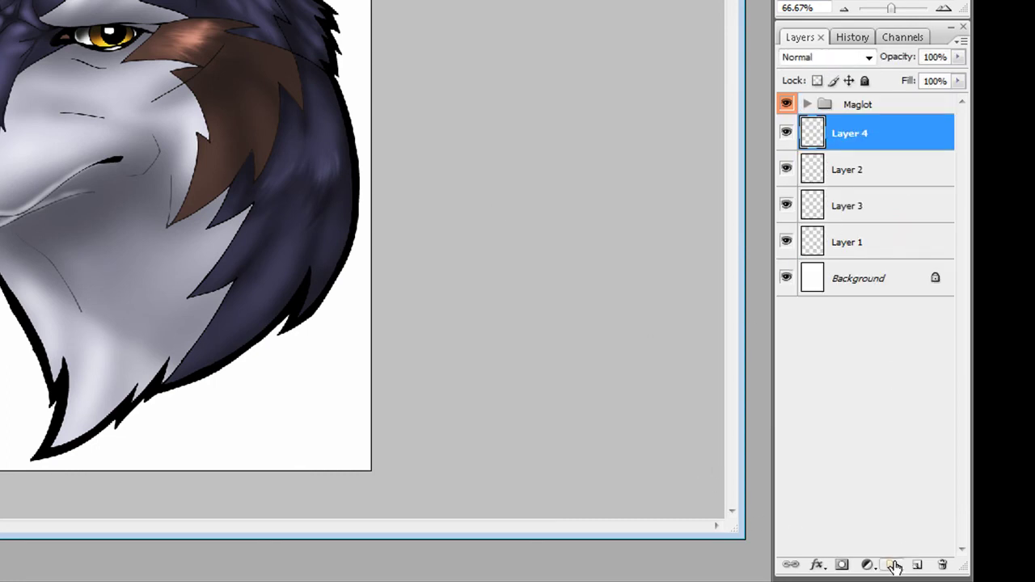
left_click(891, 565)
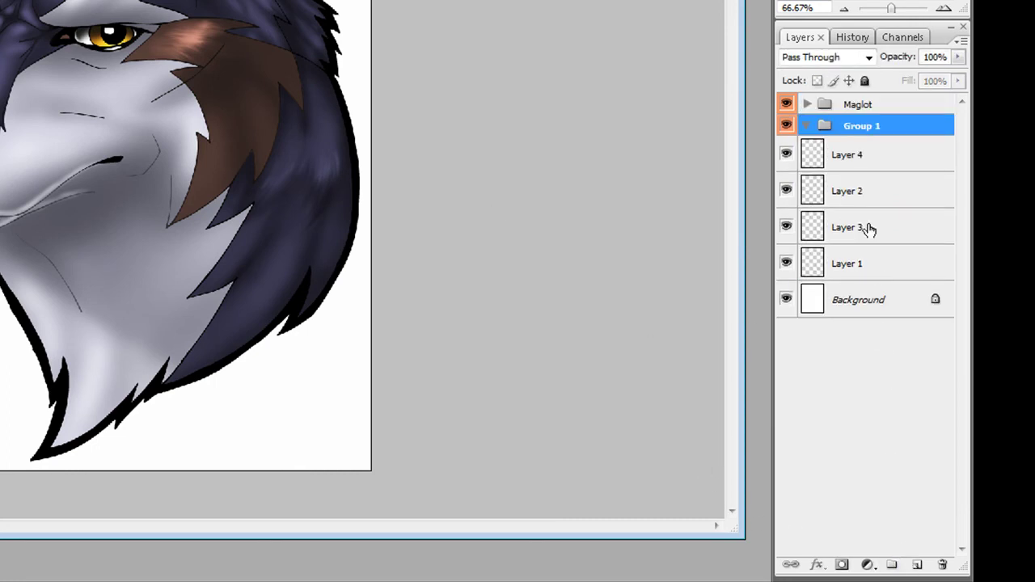
right_click(862, 129)
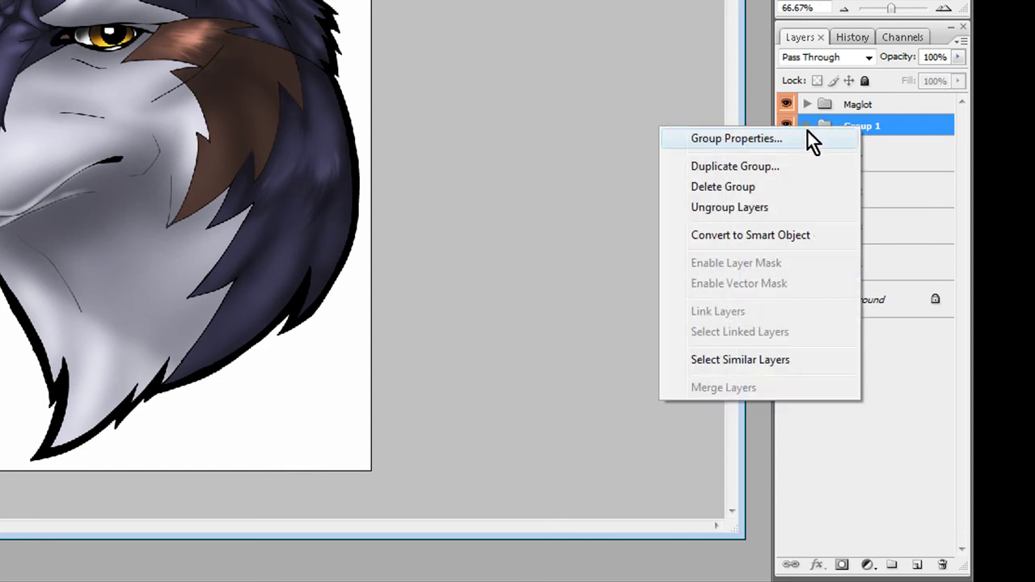
left_click(806, 138)
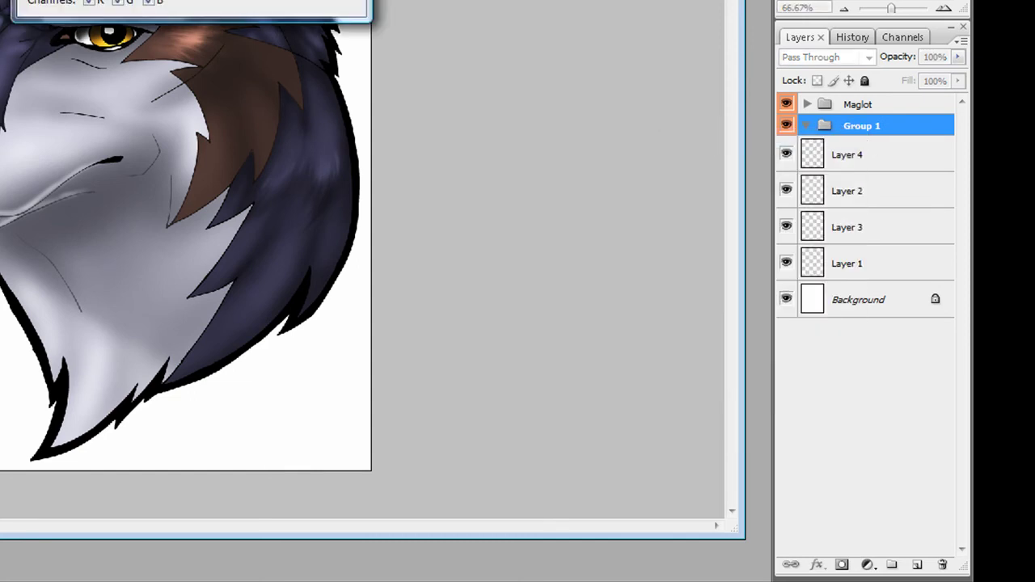
type("Background")
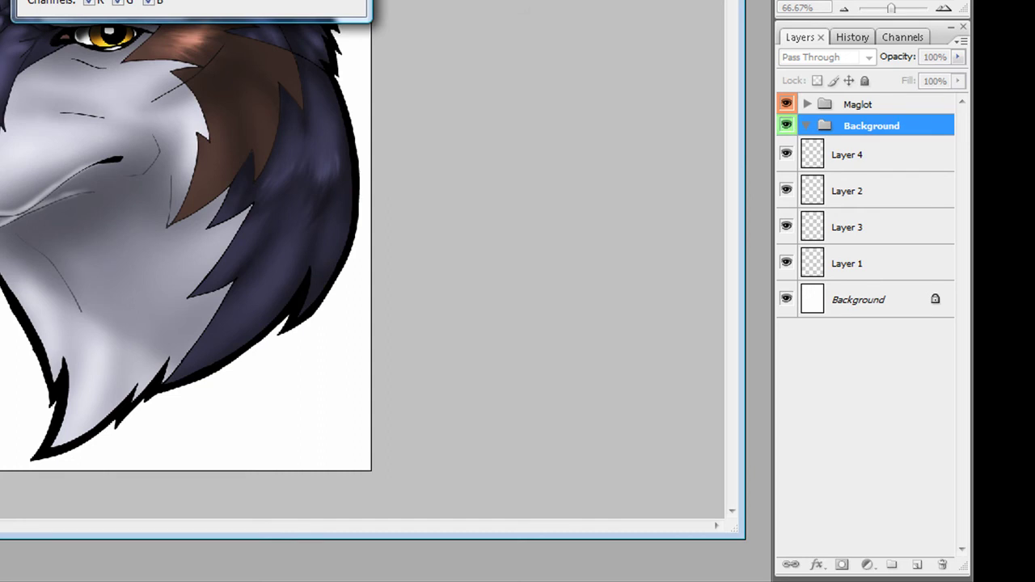
key("Return")
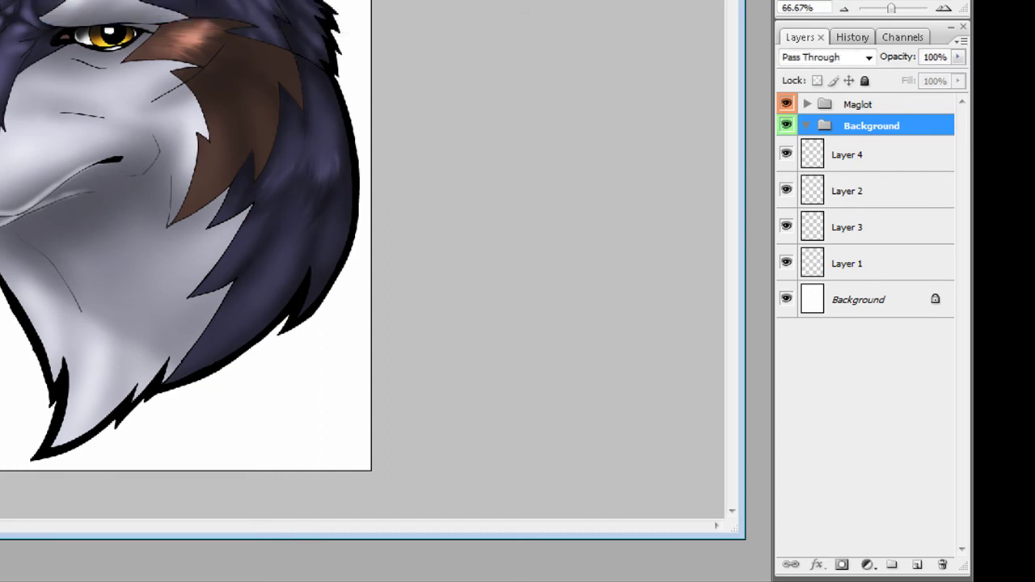
Step: Move Layers 4, 2, 3 and 1 into the Background group
left_click(872, 160)
left_click(864, 255, "shift")
left_click_drag(851, 153, 849, 127)
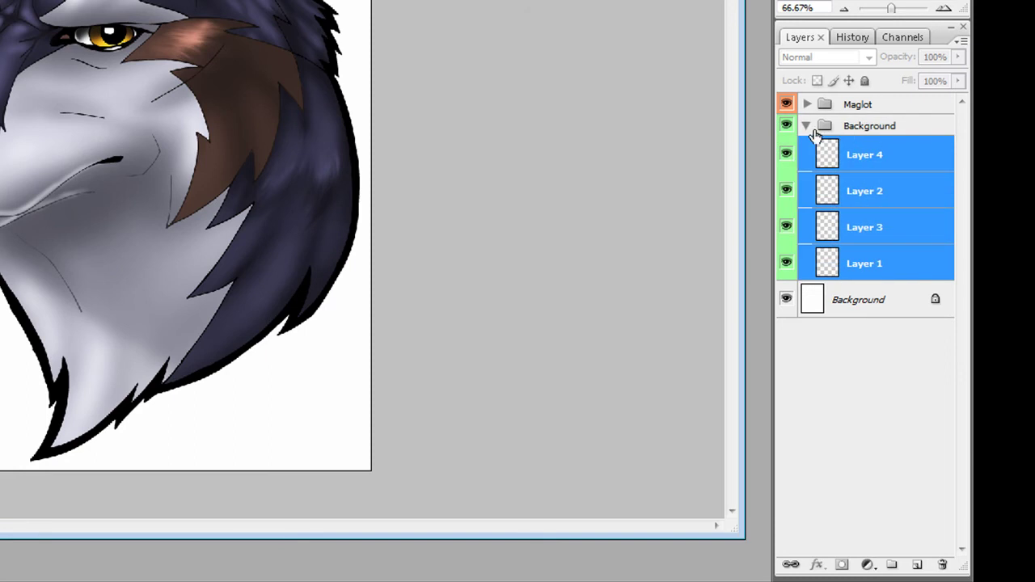
left_click(805, 127)
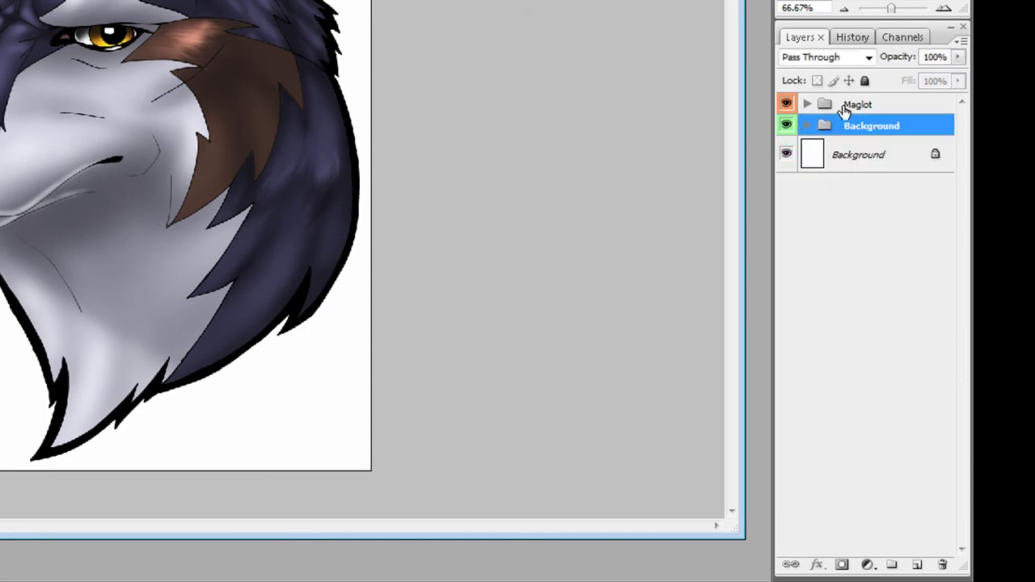
left_click(806, 125)
left_click(887, 167)
left_click(862, 226)
left_click(862, 262)
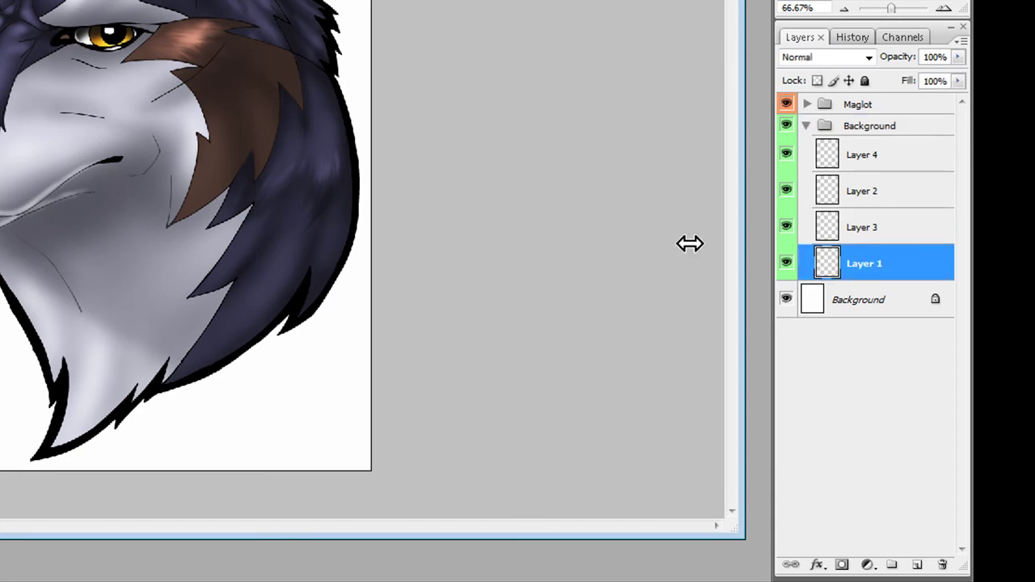
Step: Merge the four texture layers and copy the bark and bush photos into Maglot.psd
left_click(871, 158, "shift")
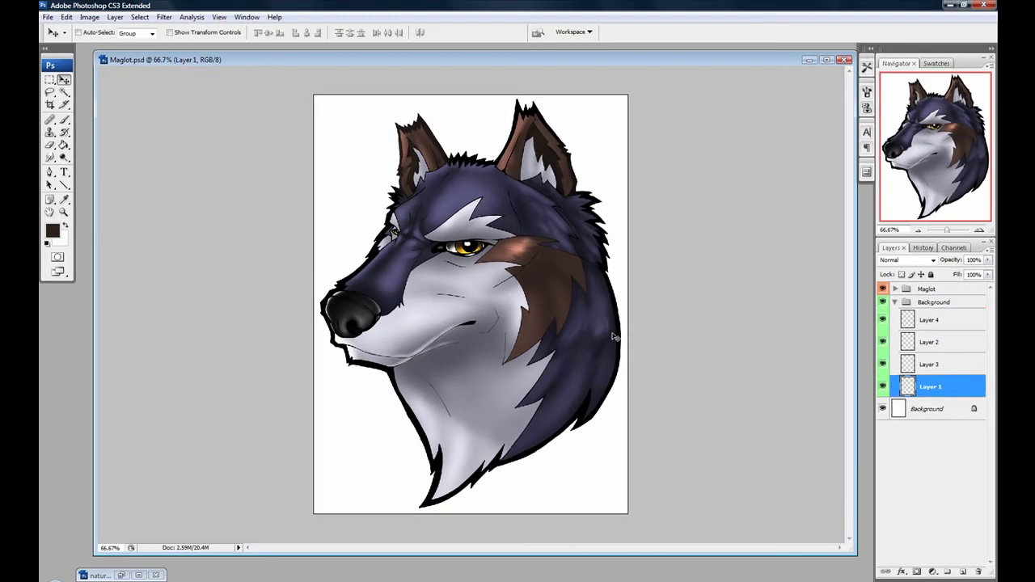
key("ctrl+e")
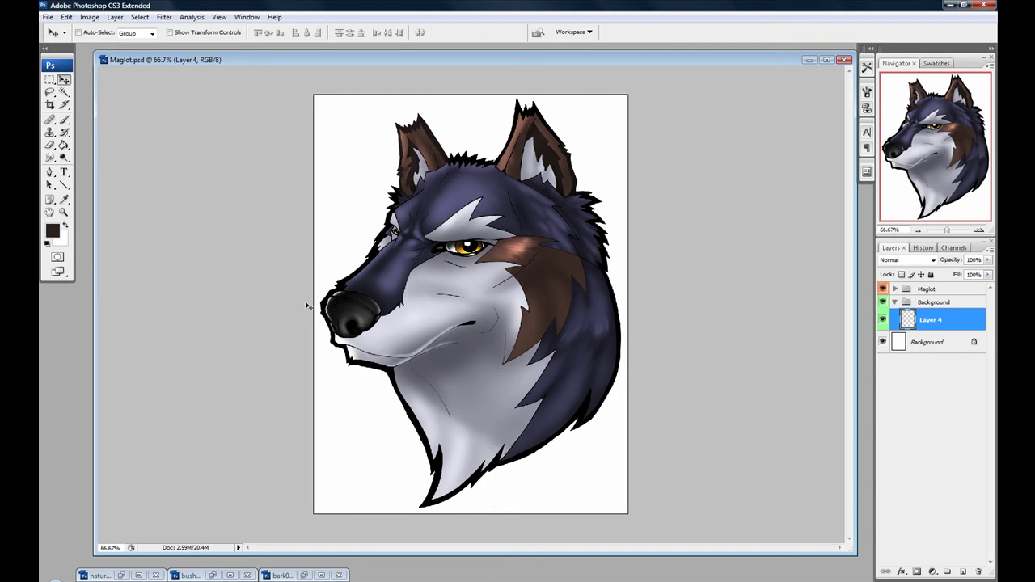
left_click(303, 575)
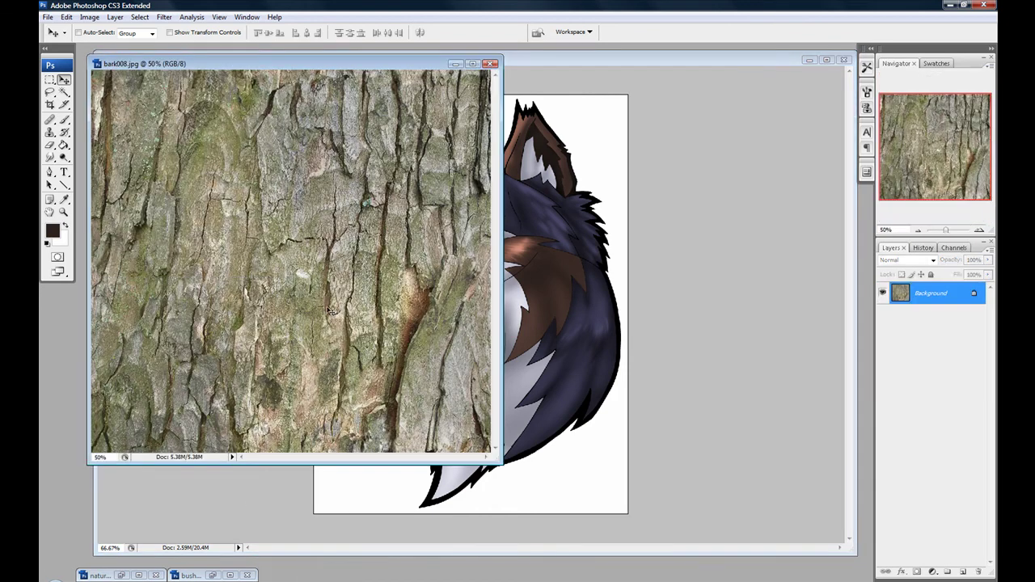
left_click_drag(252, 182, 365, 557)
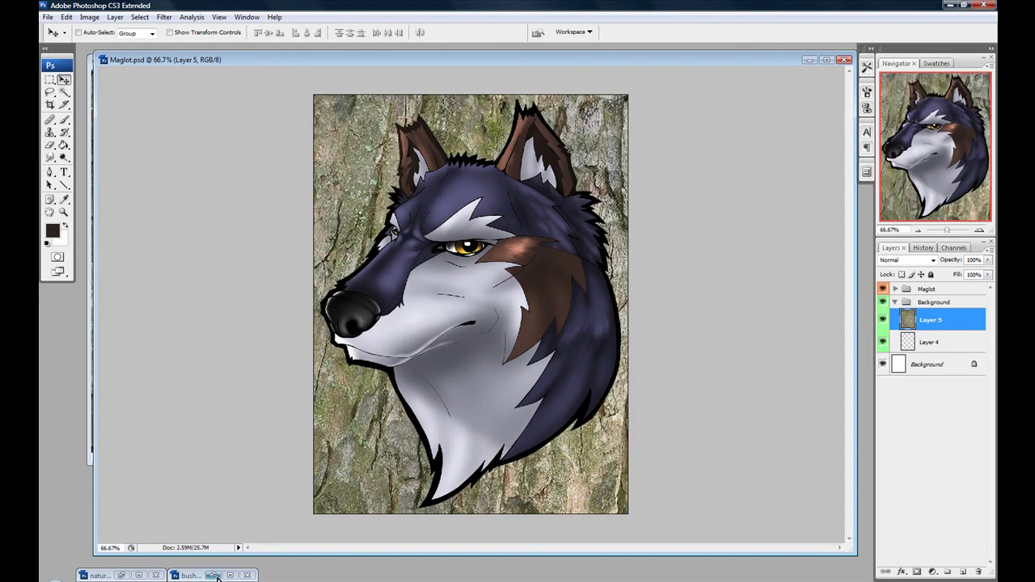
left_click(188, 575)
left_click_drag(372, 130, 479, 276)
Step: Close the nature and bark photo windows and reposition the bush texture behind the wolf
left_click(155, 575)
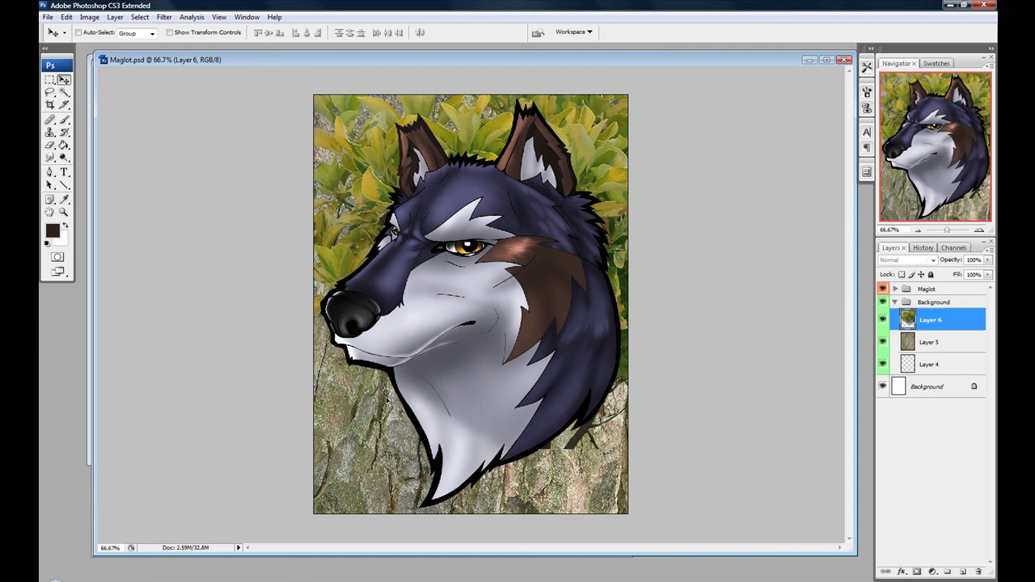
left_click(88, 465)
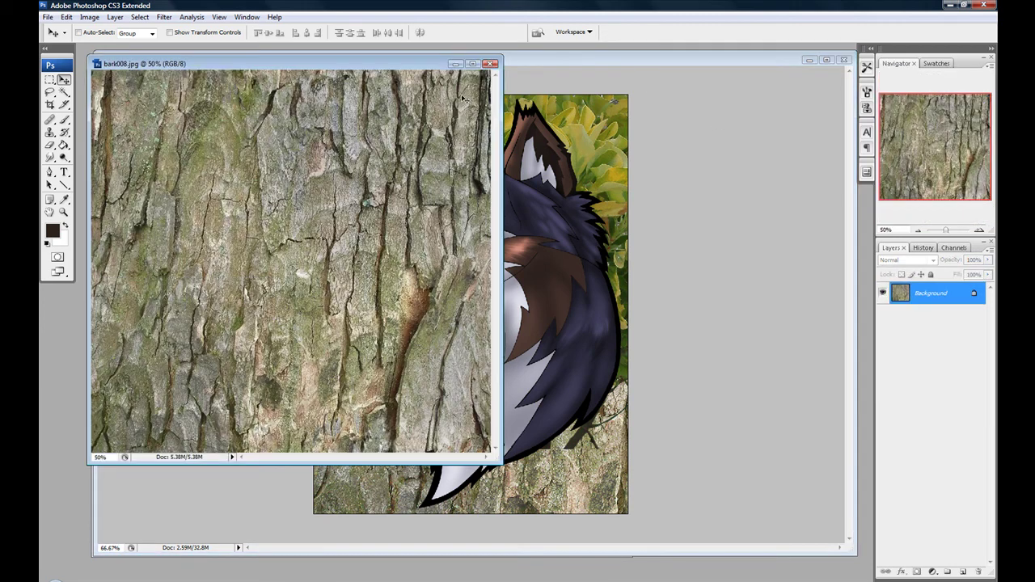
left_click(490, 64)
left_click_drag(534, 257, 387, 328)
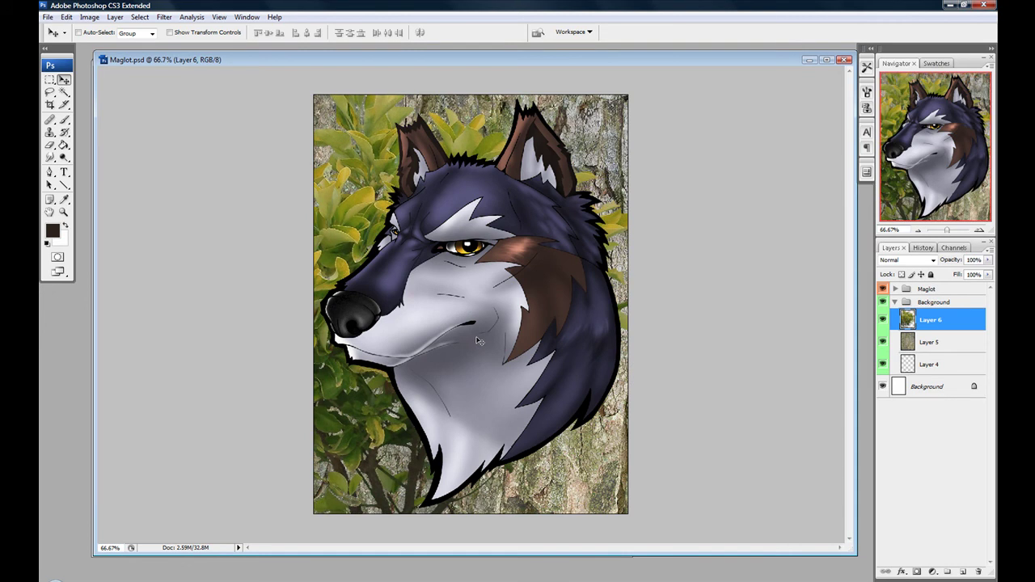
key("ctrl+t")
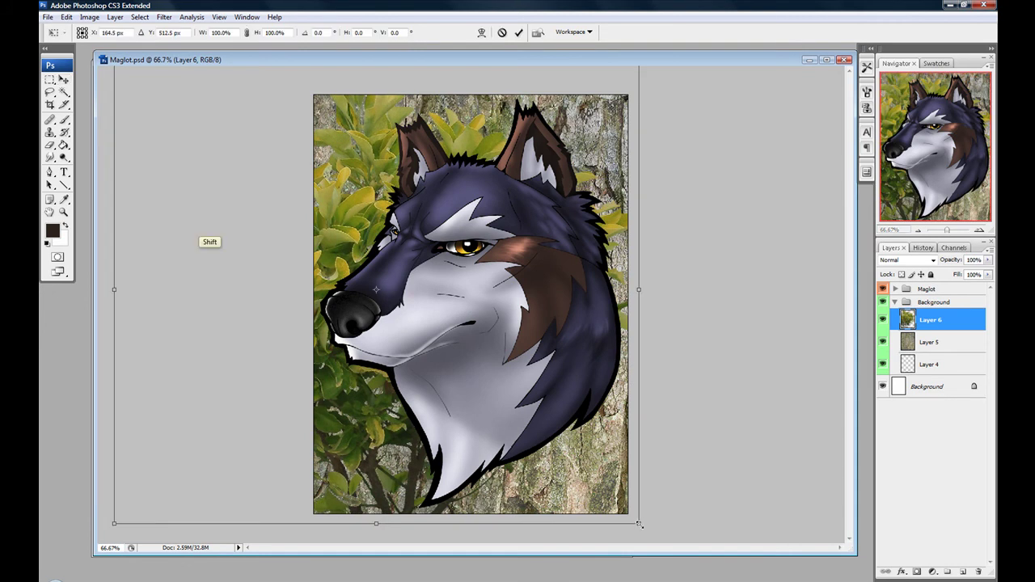
Step: Scale down the bush texture and move it to the lower-left corner over the bark
left_click_drag(639, 524, 300, 342)
key("Return")
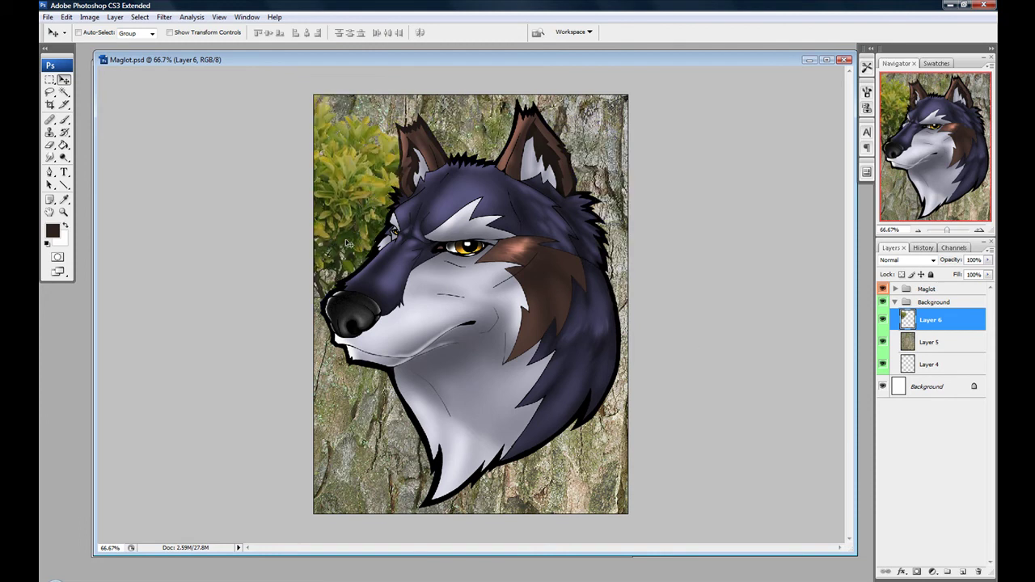
left_click_drag(346, 243, 366, 491)
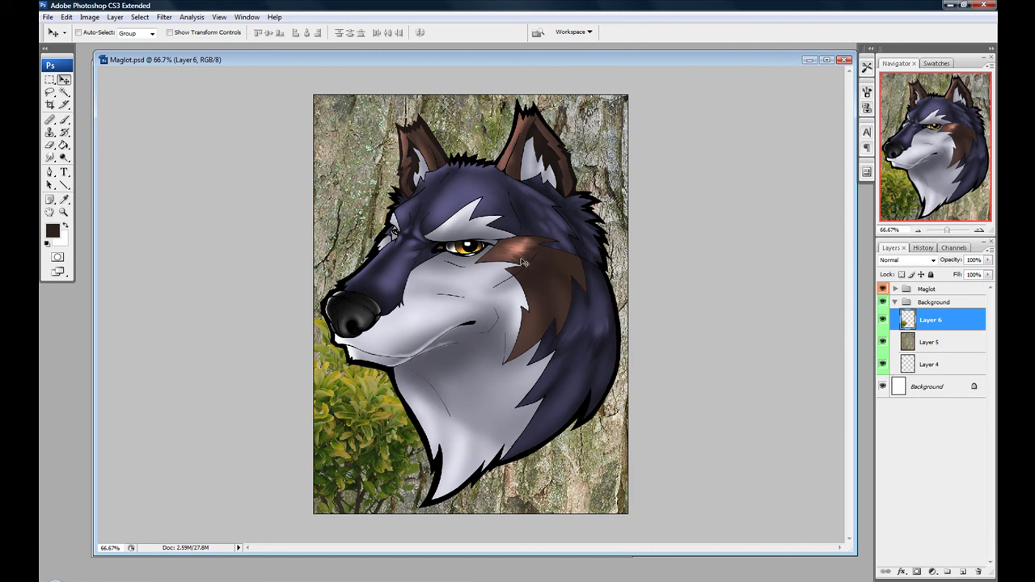
left_click(894, 288)
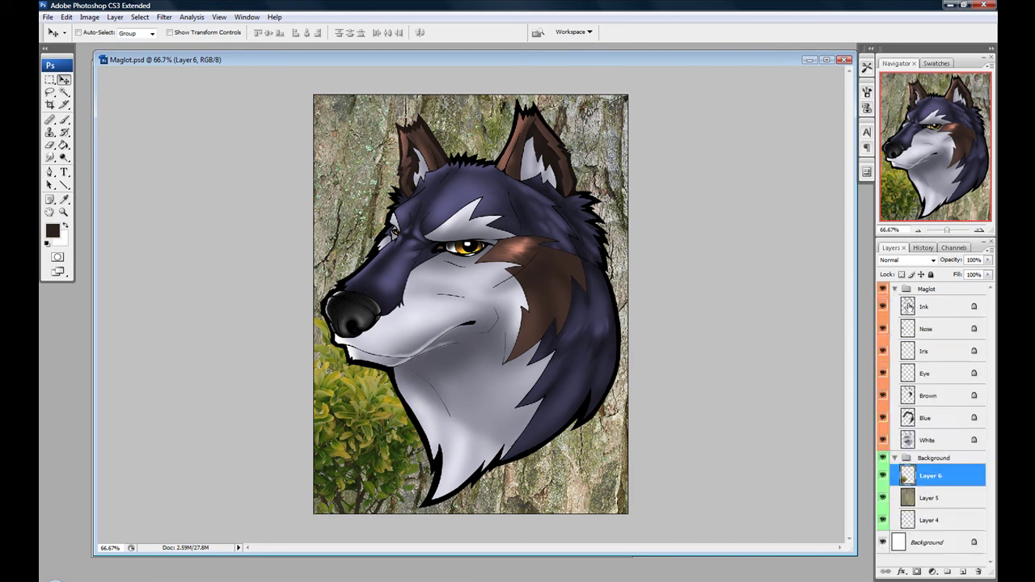
left_click(894, 288)
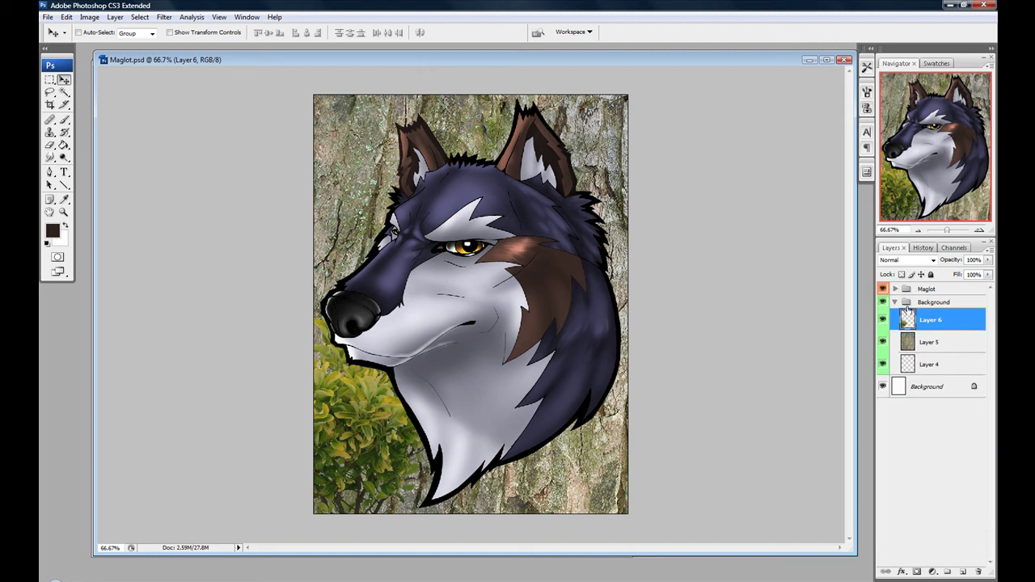
left_click(935, 306)
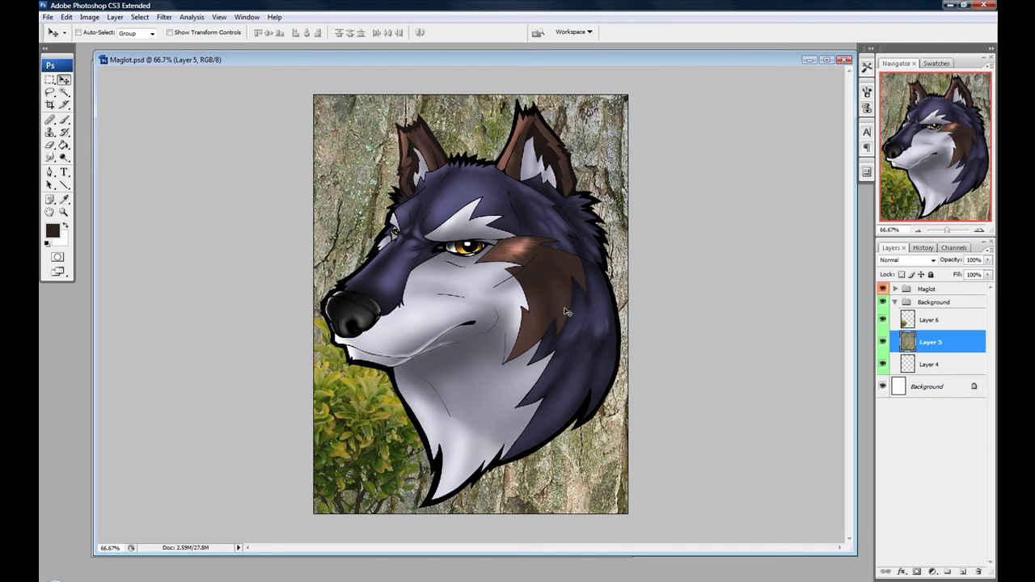
Step: Select the Maglot group and shift the whole wolf to the right
left_click(894, 301)
left_click(938, 301)
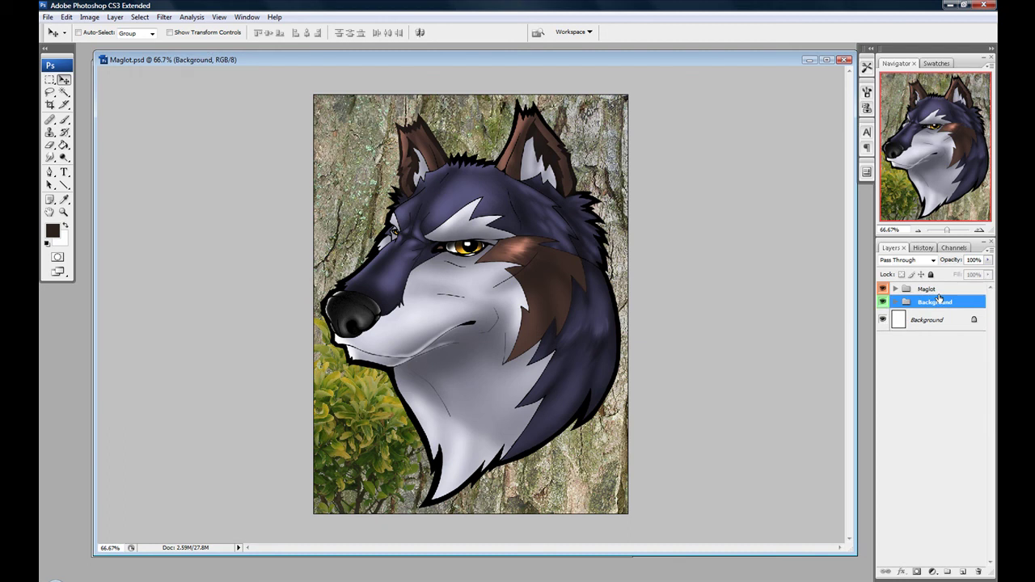
left_click(938, 291)
left_click(938, 301)
left_click(950, 293)
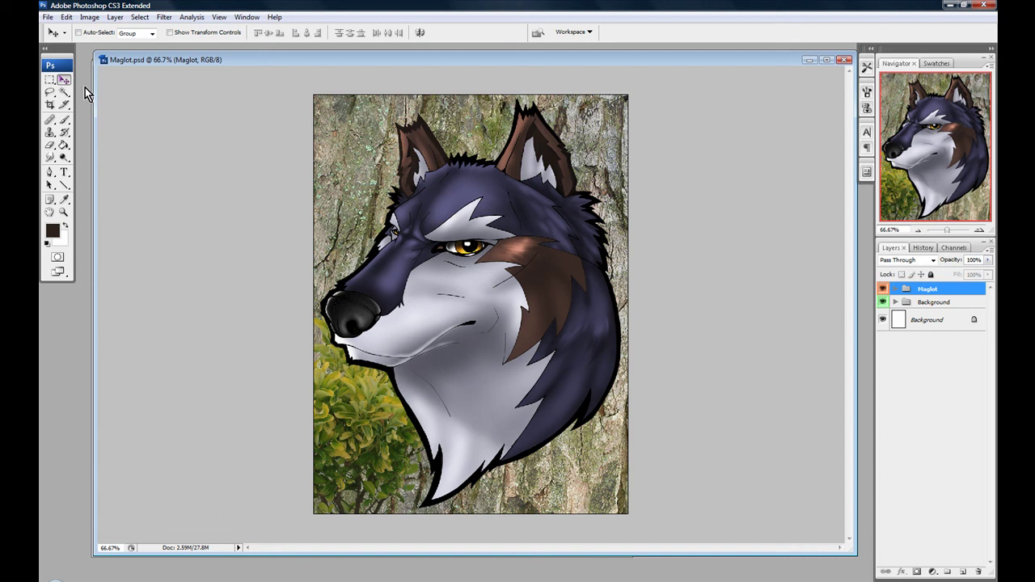
left_click_drag(437, 291, 496, 279)
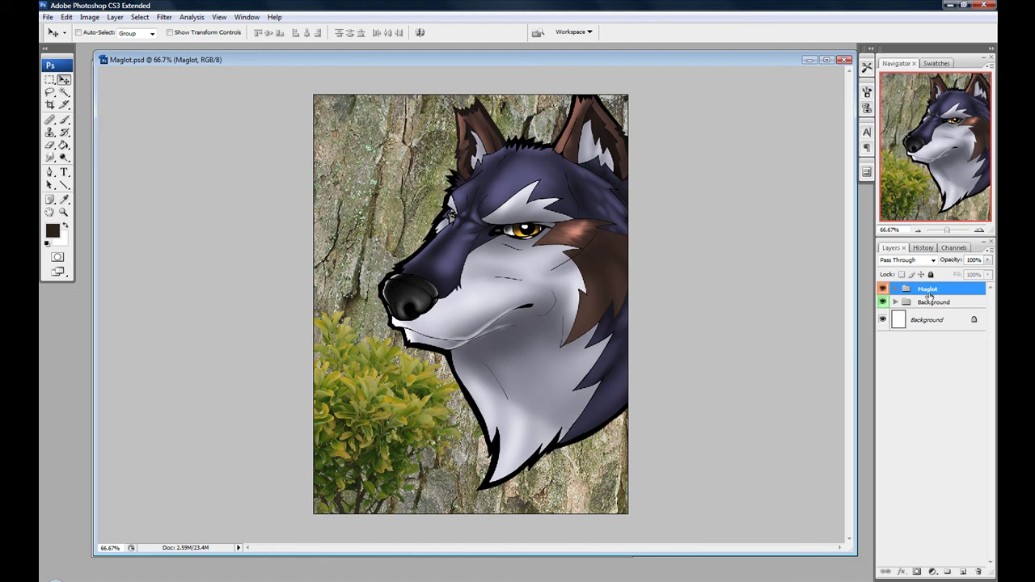
Step: Nudge the Nose layer down onto the muzzle, then reposition the whole wolf lower-left
left_click(895, 290)
left_click(944, 335)
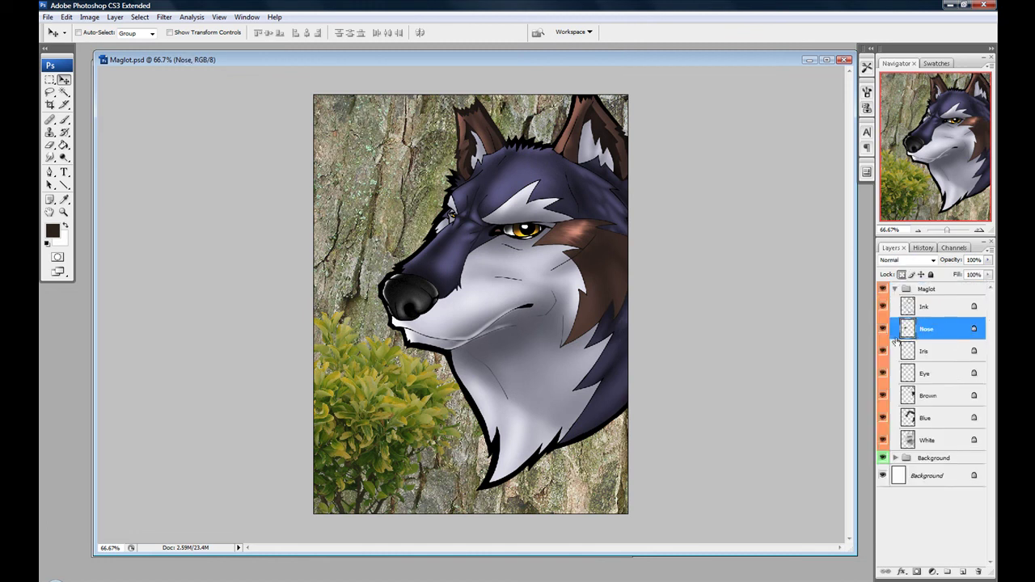
mouse_move(525, 342)
left_mouse_down()
mouse_move(503, 342)
mouse_move(527, 331)
mouse_move(508, 325)
mouse_move(533, 317)
mouse_move(525, 346)
left_mouse_up()
left_click(927, 289)
left_click_drag(536, 292, 562, 259)
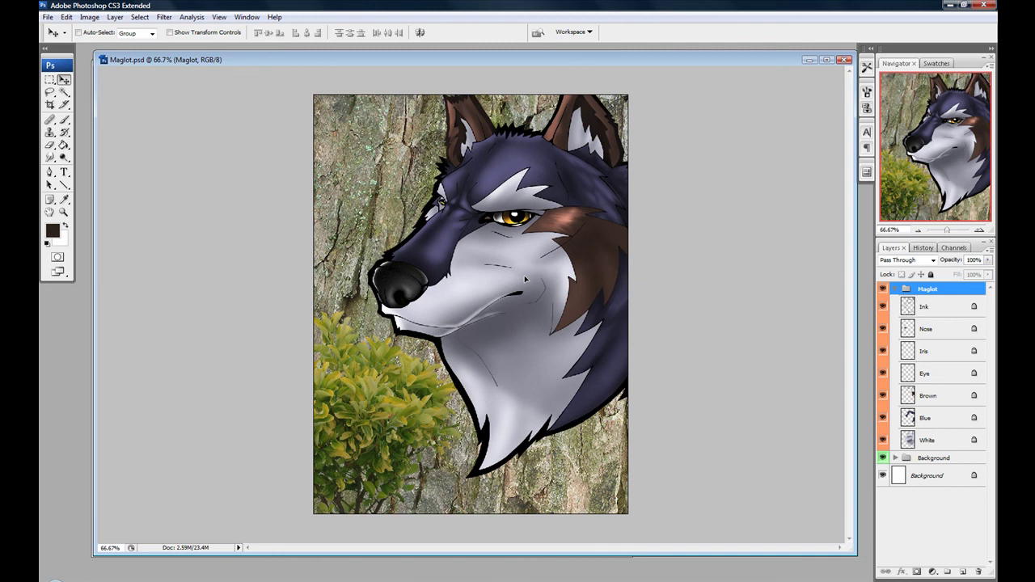
left_click(895, 289)
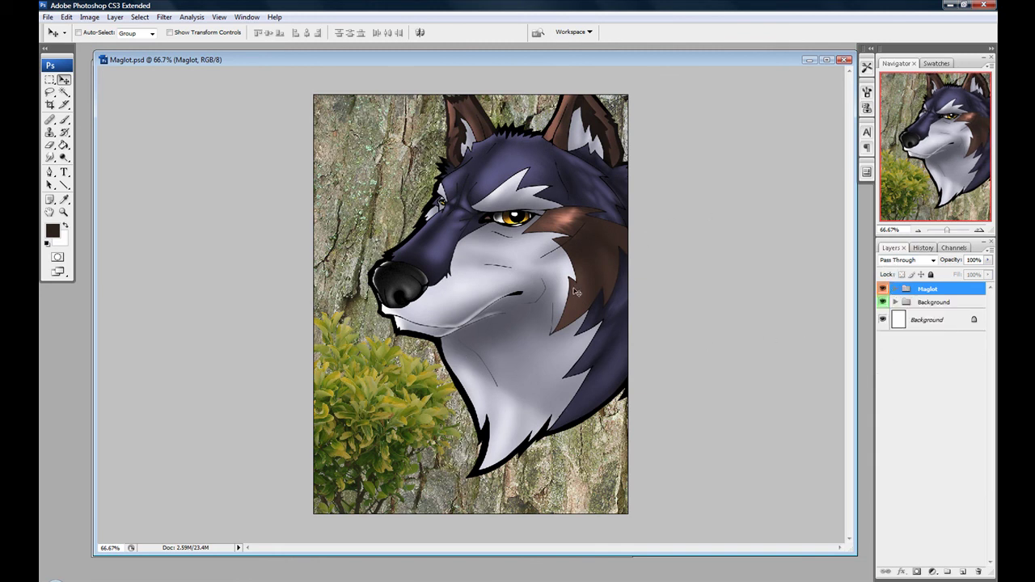
left_click_drag(569, 277, 518, 308)
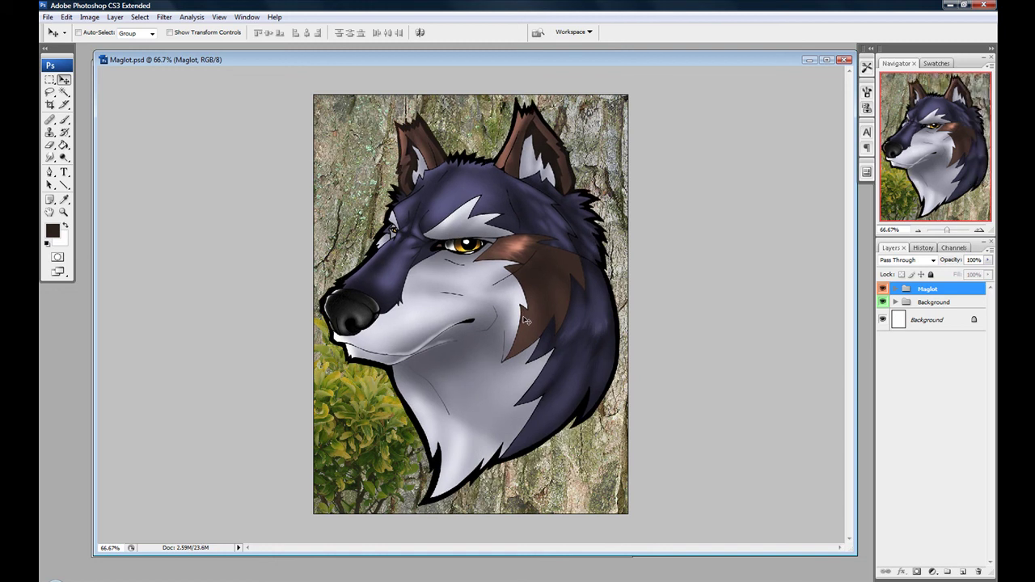